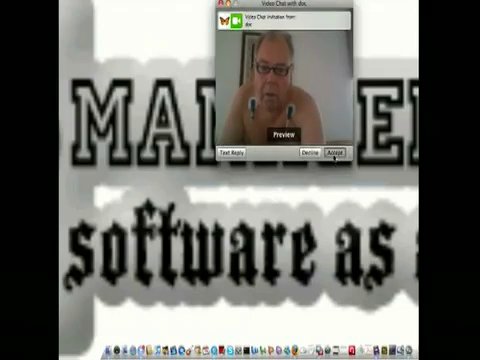
# Accept doc's incoming video chat so both live video feeds appear.
pyautogui.click(334, 153)
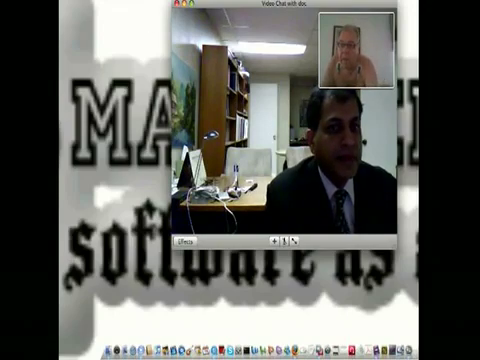
pyautogui.hotkey('ctrl', 'F2')
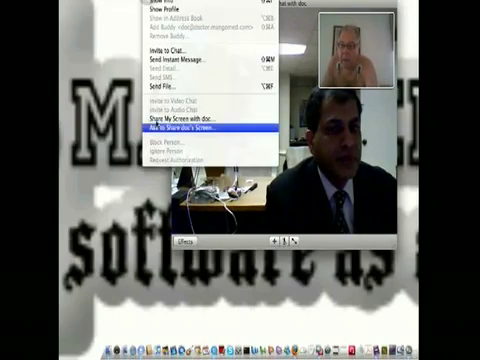
# Request to share doc's screen from the Buddies menu.
pyautogui.click(210, 118)
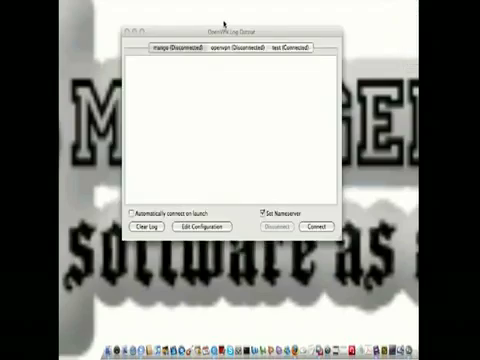
# Review the 'test (Connected)' log, then close the OpenVPN Log Output window.
pyautogui.click(285, 47)
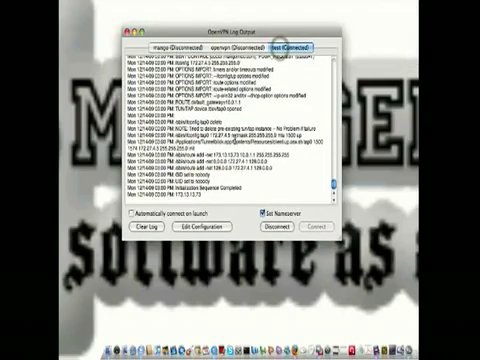
pyautogui.scroll(5, 236, 140)
pyautogui.scroll(5, 236, 140)
pyautogui.scroll(5, 236, 140)
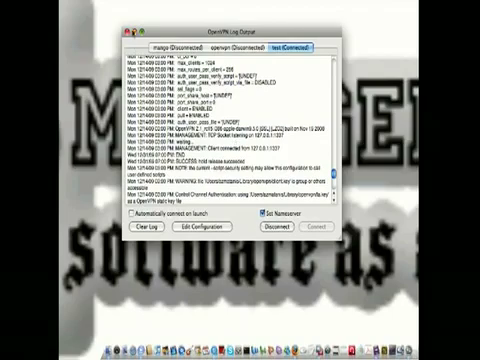
pyautogui.click(128, 34)
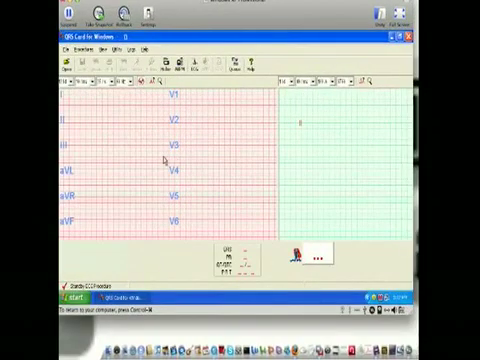
# Start live acquisition and create a Resting encounter for patient ID 22 with name.
pyautogui.click(66, 48)
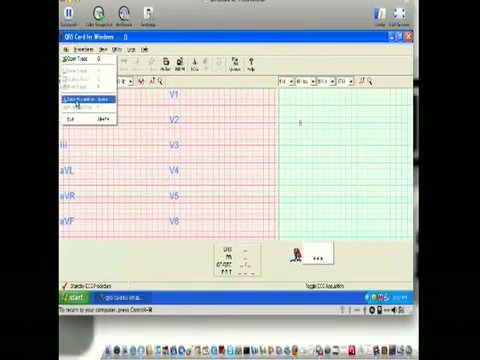
pyautogui.click(77, 103)
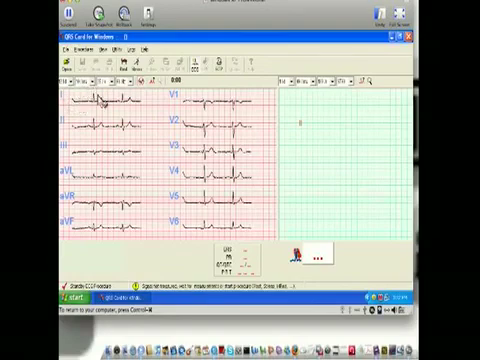
pyautogui.click(76, 48)
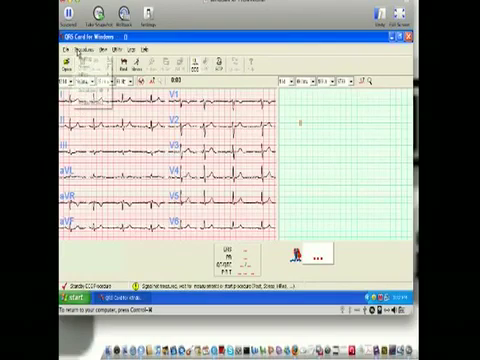
pyautogui.moveTo(86, 59)
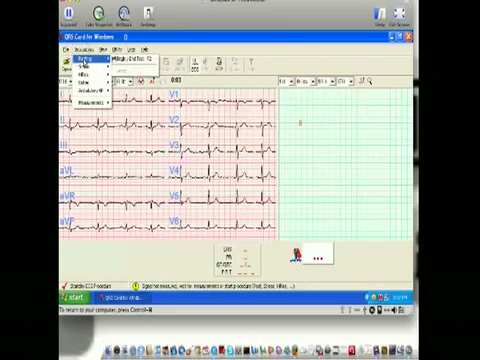
pyautogui.click(118, 58)
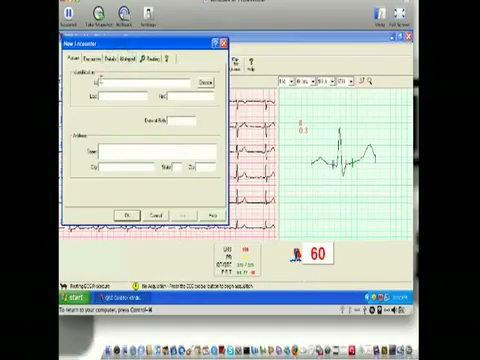
pyautogui.write('1212')
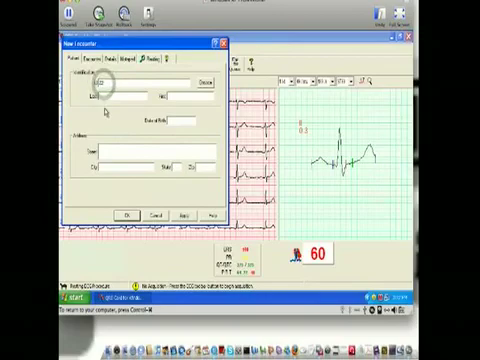
pyautogui.click(105, 96)
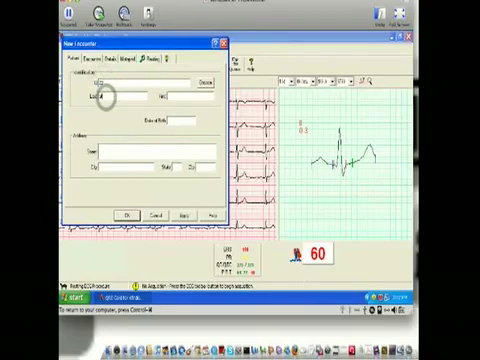
pyautogui.write('abel')
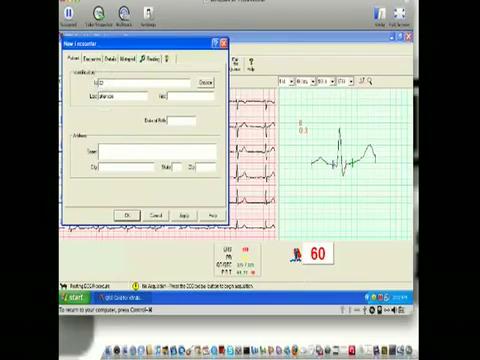
pyautogui.click(126, 216)
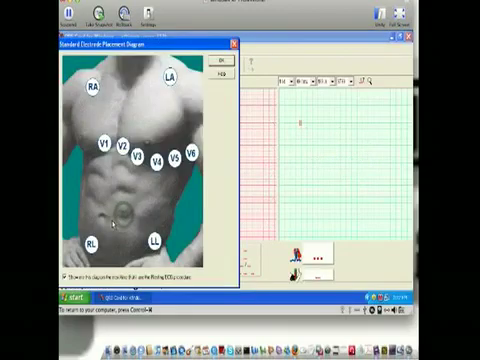
# Dismiss the placement diagram, record the 58 bpm resting ECG, then stop acquisition.
pyautogui.click(221, 60)
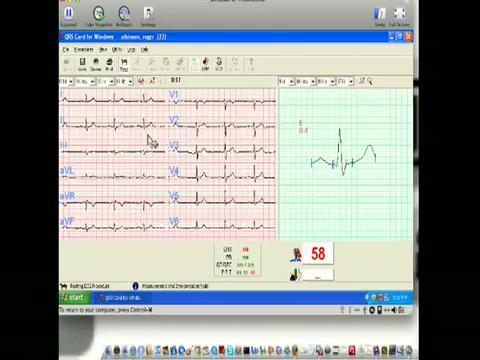
pyautogui.click(73, 70)
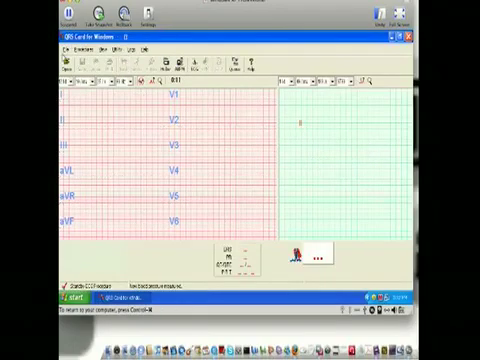
pyautogui.click(67, 49)
pyautogui.click(75, 58)
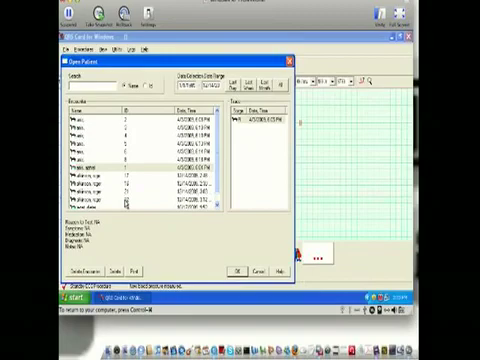
pyautogui.doubleClick(126, 204)
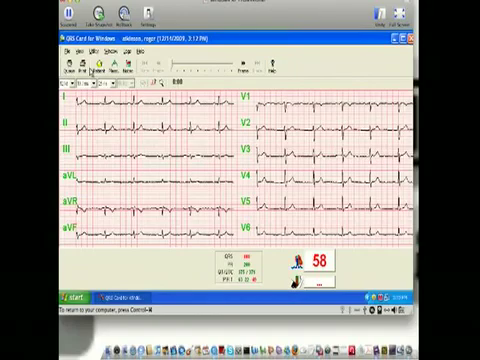
pyautogui.click(97, 66)
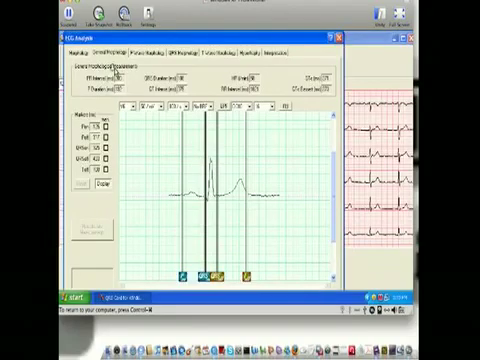
pyautogui.click(276, 53)
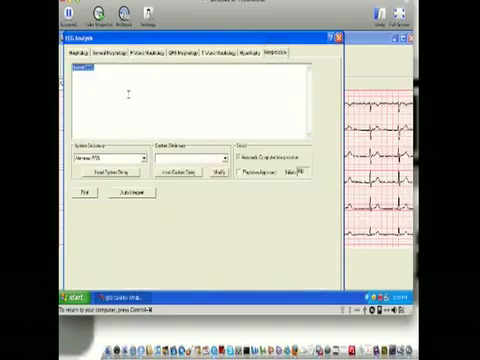
pyautogui.click(336, 38)
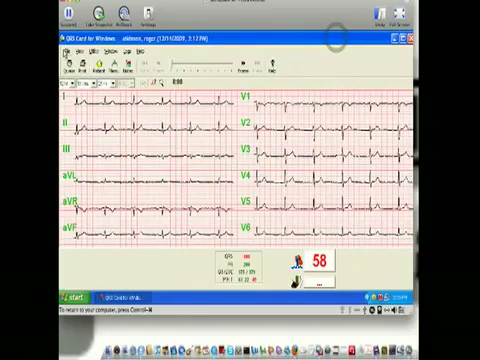
pyautogui.click(66, 52)
pyautogui.click(72, 108)
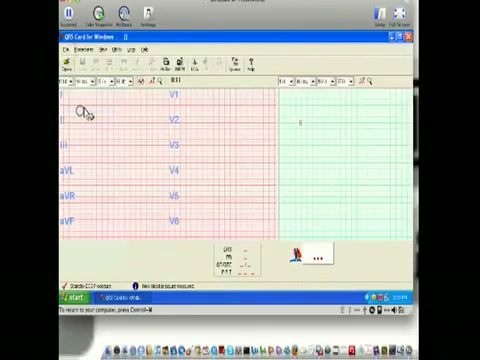
pyautogui.click(65, 50)
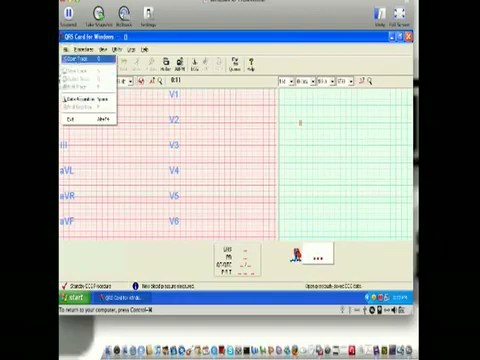
pyautogui.click(75, 61)
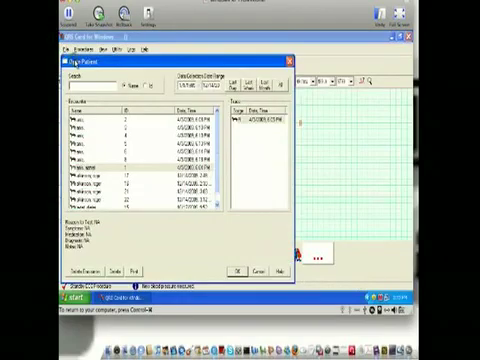
pyautogui.doubleClick(120, 196)
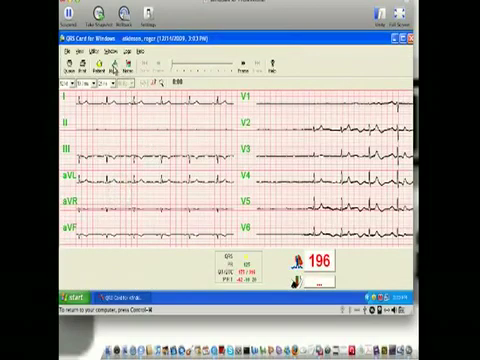
pyautogui.click(115, 66)
pyautogui.click(273, 53)
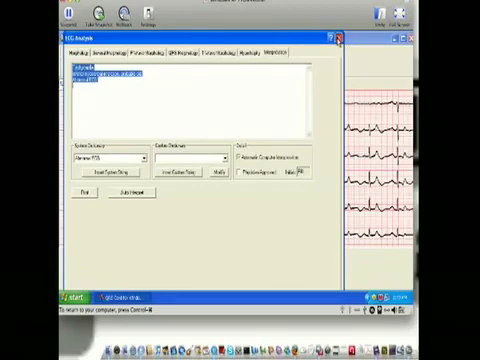
pyautogui.click(338, 38)
pyautogui.click(66, 52)
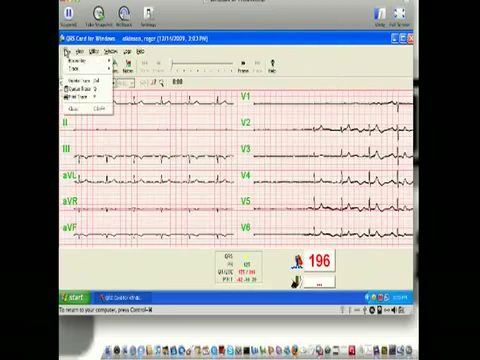
pyautogui.click(75, 108)
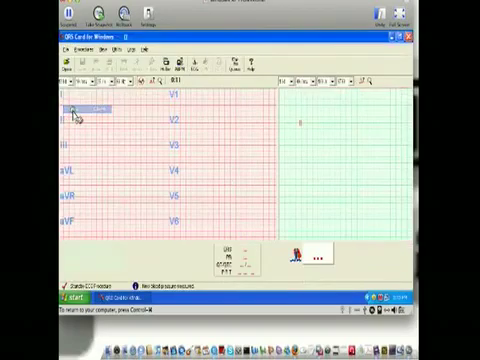